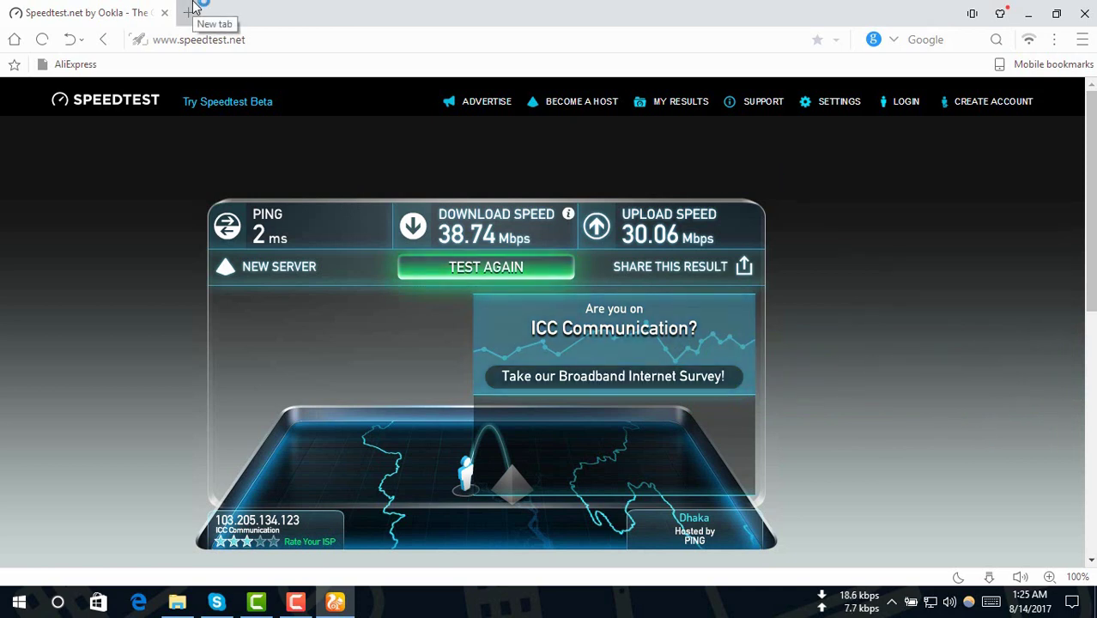
Load 192.168.0.1 in a new tab and log in with the admin credentials.
{"action": "left_click", "coordinate": [191, 11]}
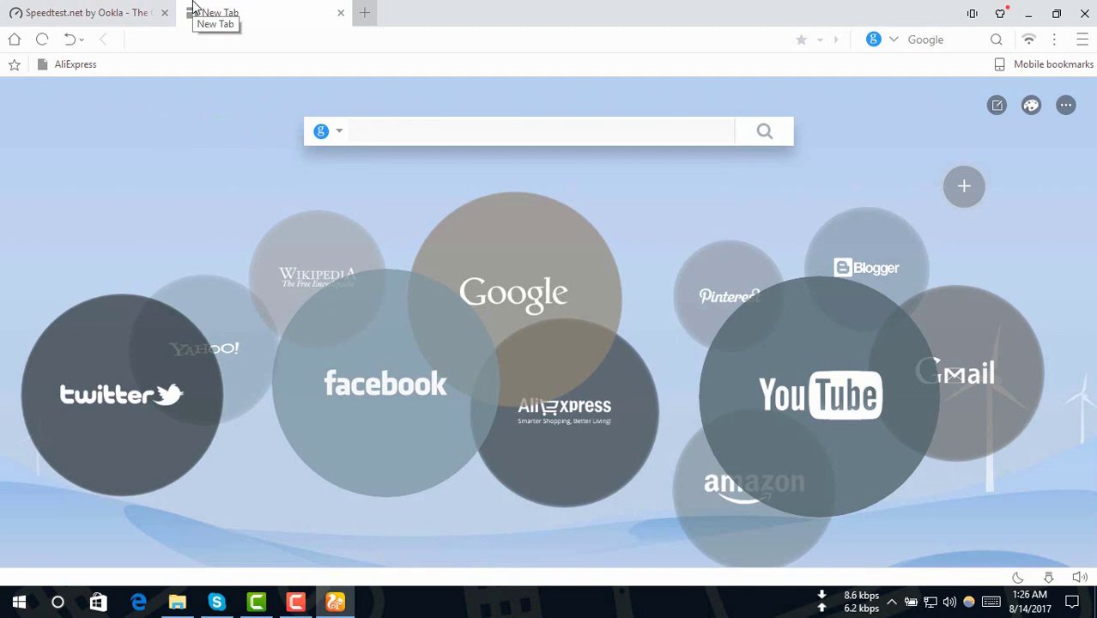
{"action": "type", "text": "192.168.0.1"}
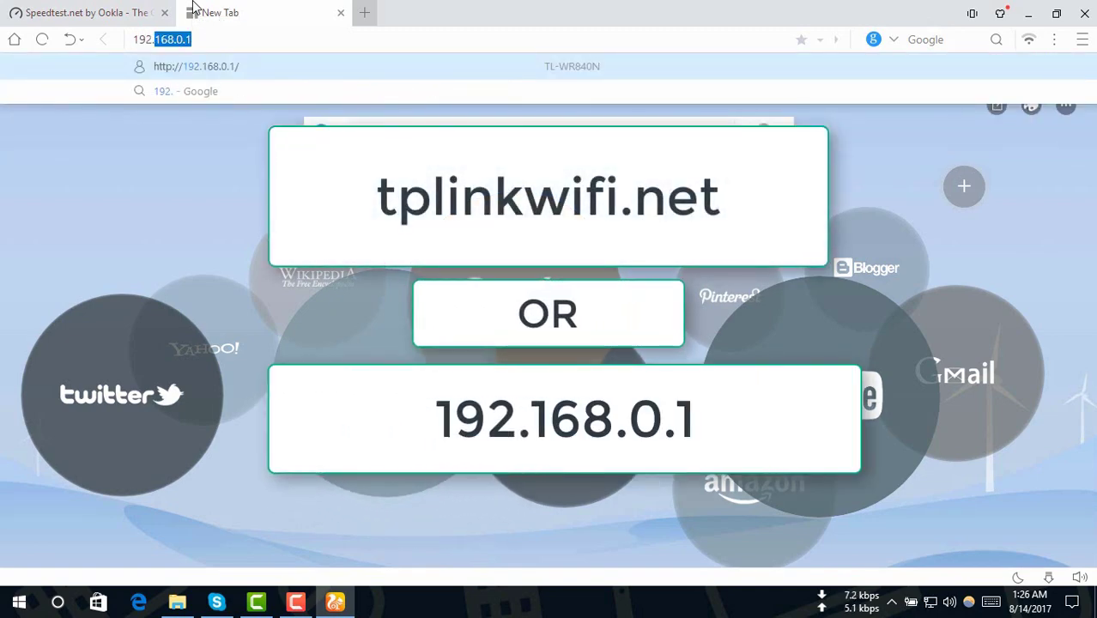
{"action": "key", "text": "Return"}
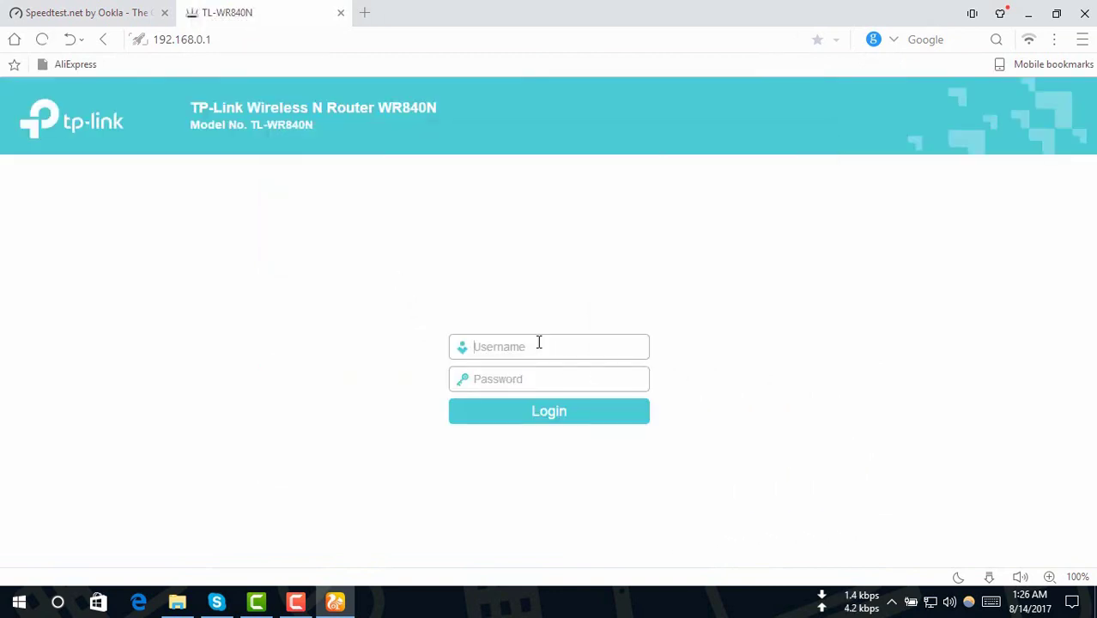
{"action": "type", "text": "am"}
{"action": "type", "text": "min"}
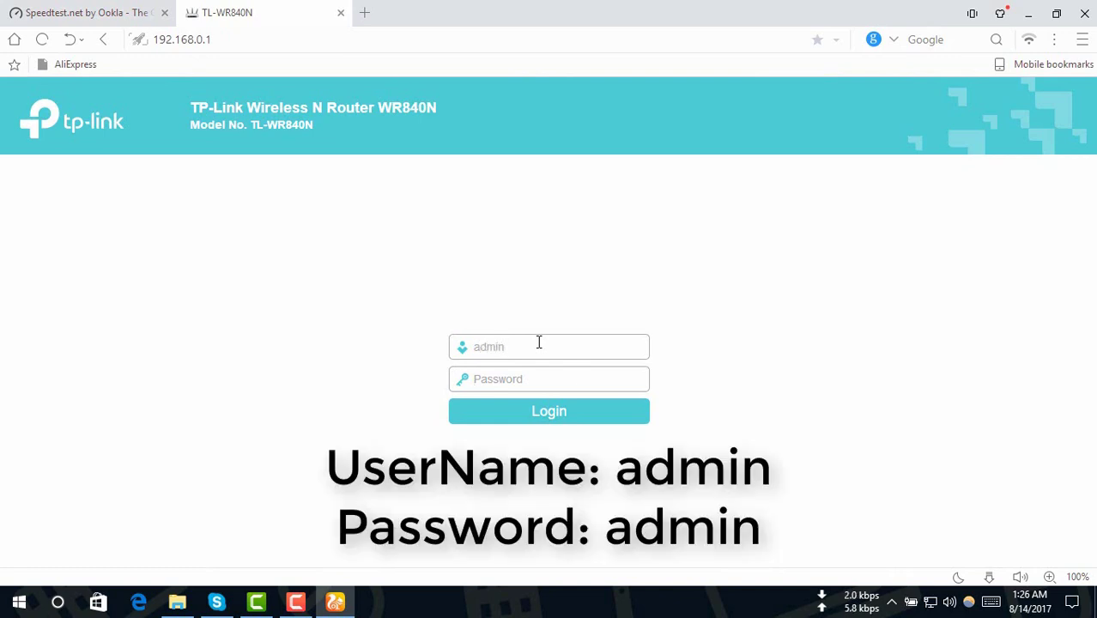
{"action": "type", "text": "admin"}
{"action": "left_click", "coordinate": [517, 415]}
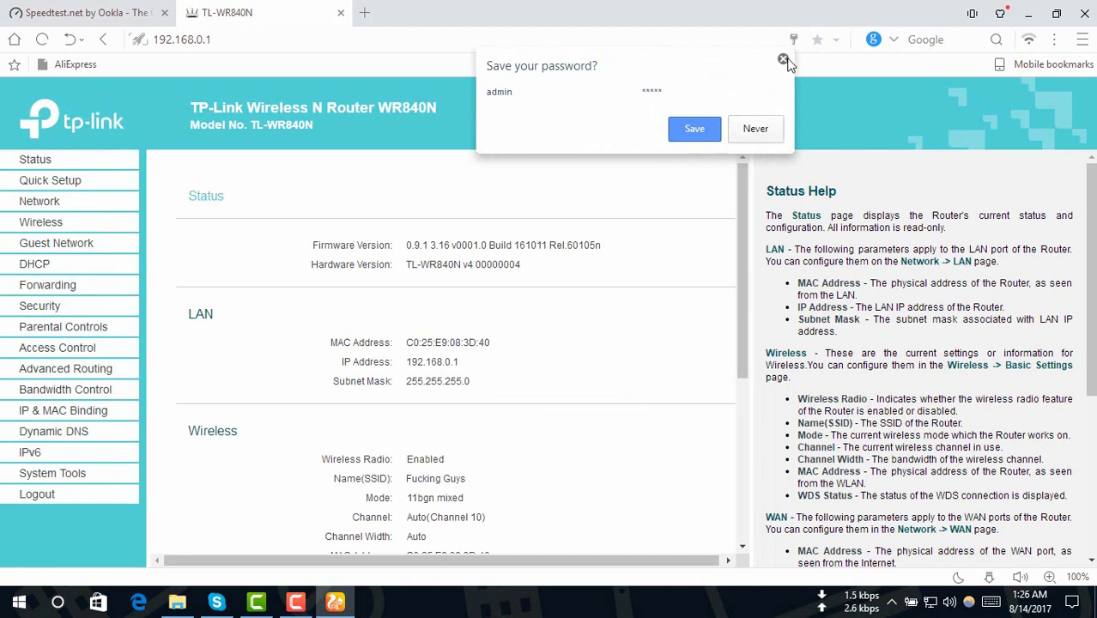
Dismiss the save-password prompt, review the DHCP client IPs, then view the Bandwidth Control rules.
{"action": "left_click", "coordinate": [783, 58]}
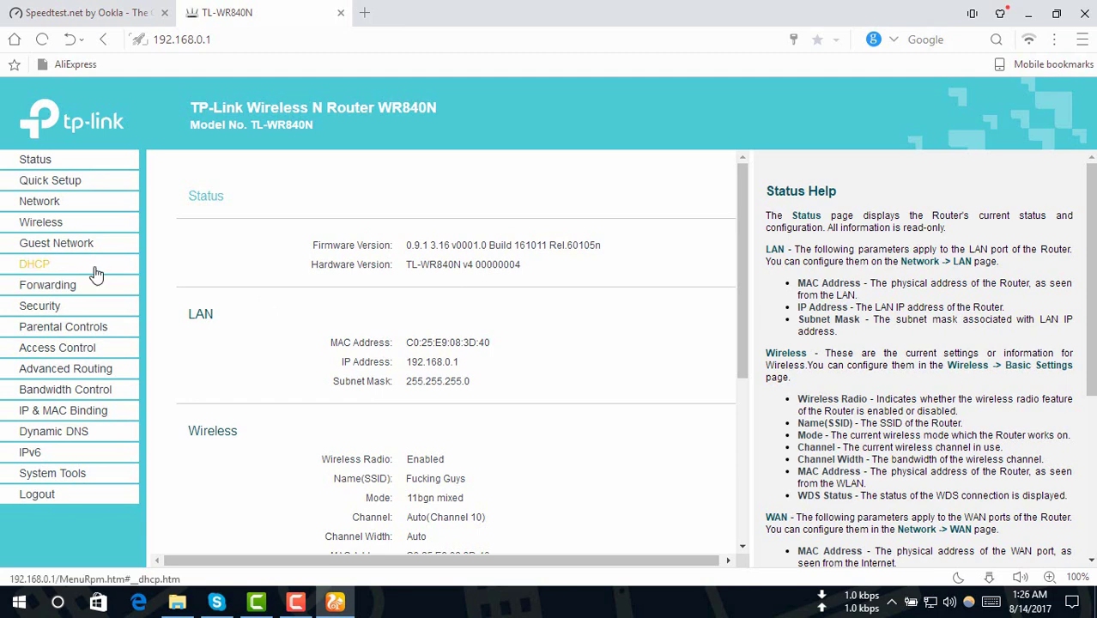
{"action": "left_click", "coordinate": [37, 268]}
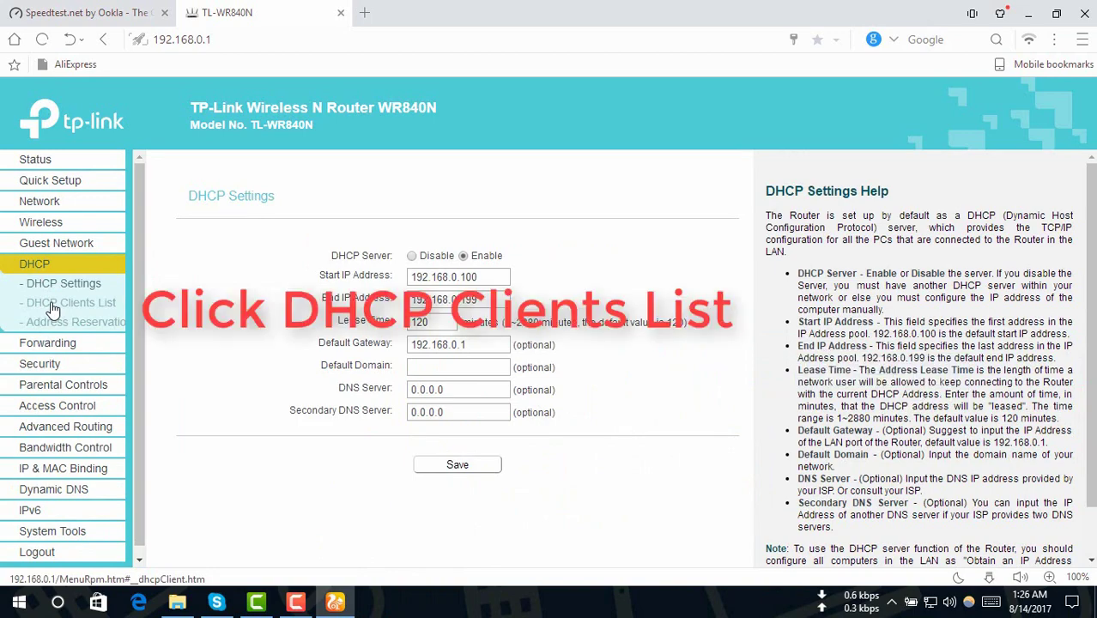
{"action": "left_click", "coordinate": [52, 304]}
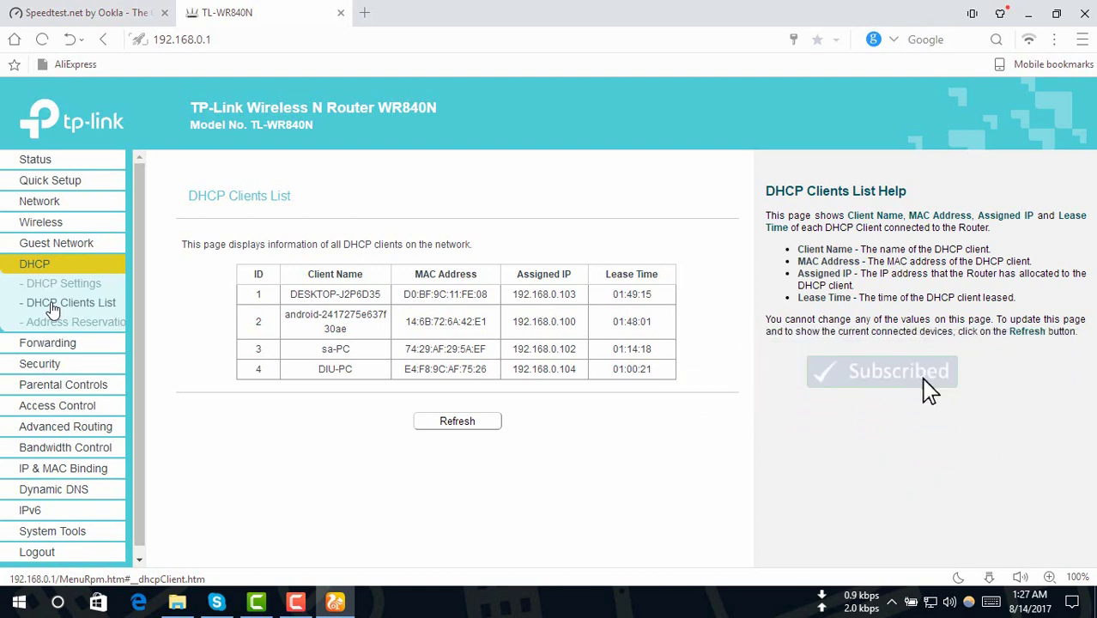
{"action": "left_click", "coordinate": [72, 456]}
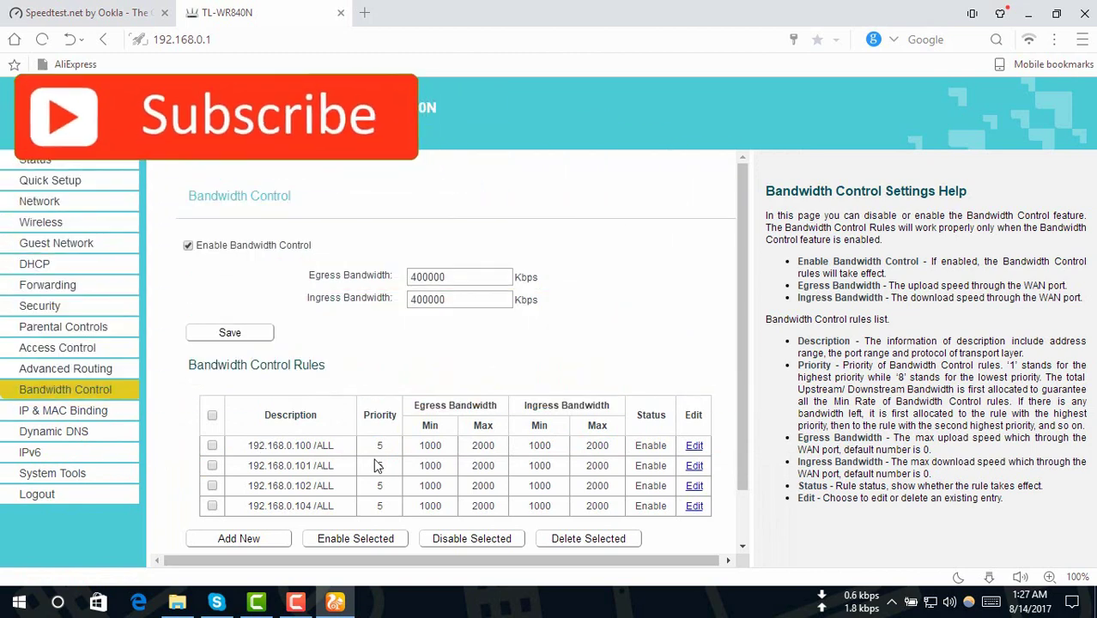
Select all four existing bandwidth rules and delete them.
{"action": "left_click", "coordinate": [571, 541]}
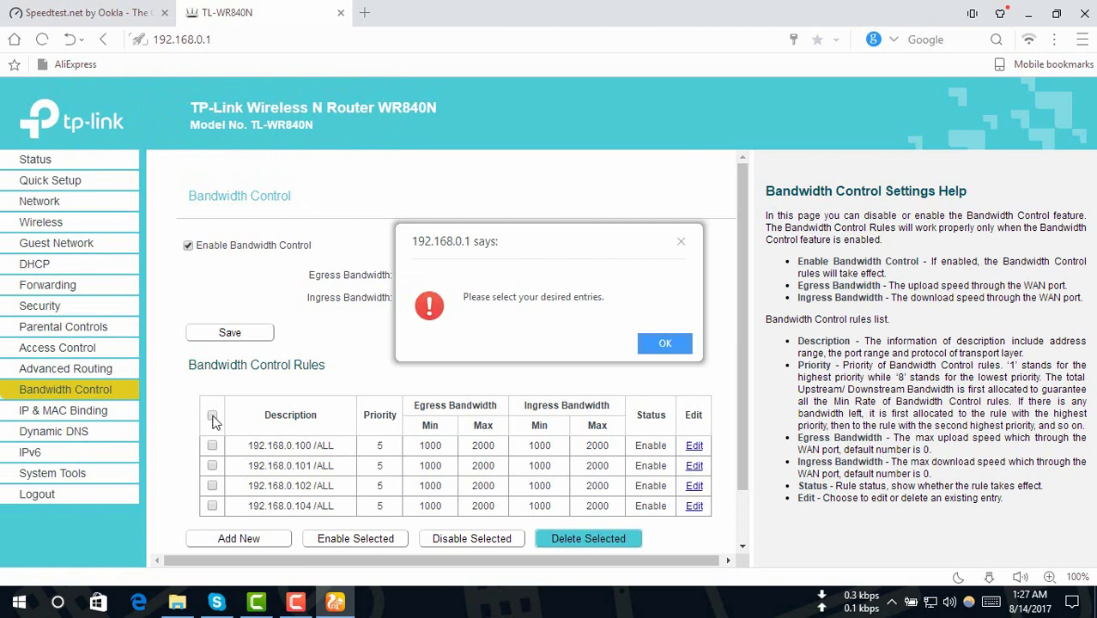
{"action": "left_click", "coordinate": [665, 343]}
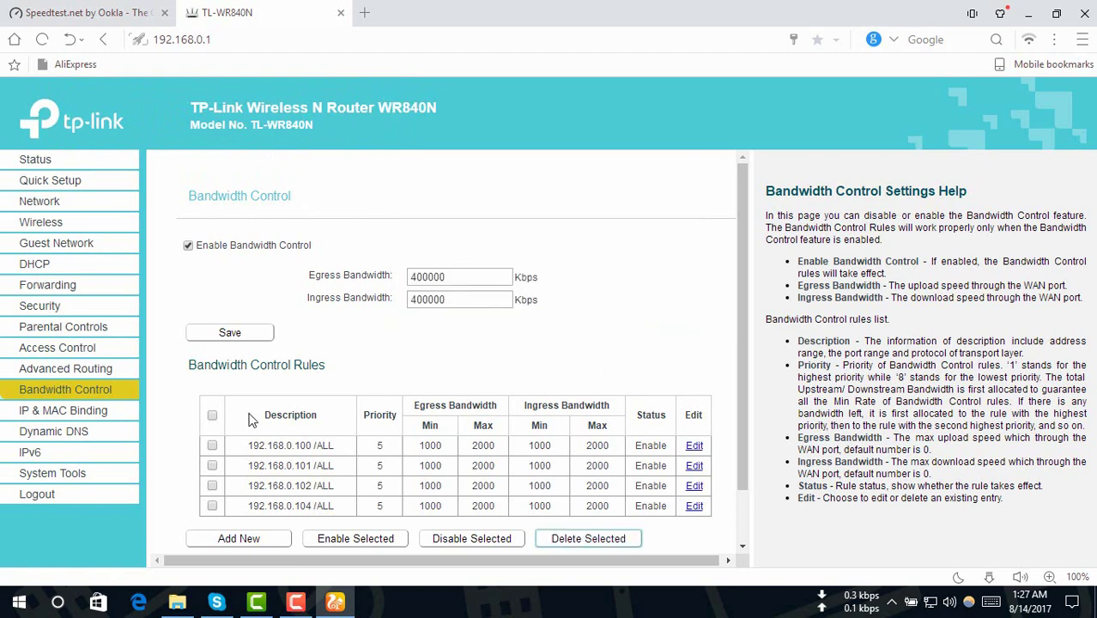
{"action": "left_click", "coordinate": [212, 415]}
{"action": "left_click", "coordinate": [618, 538]}
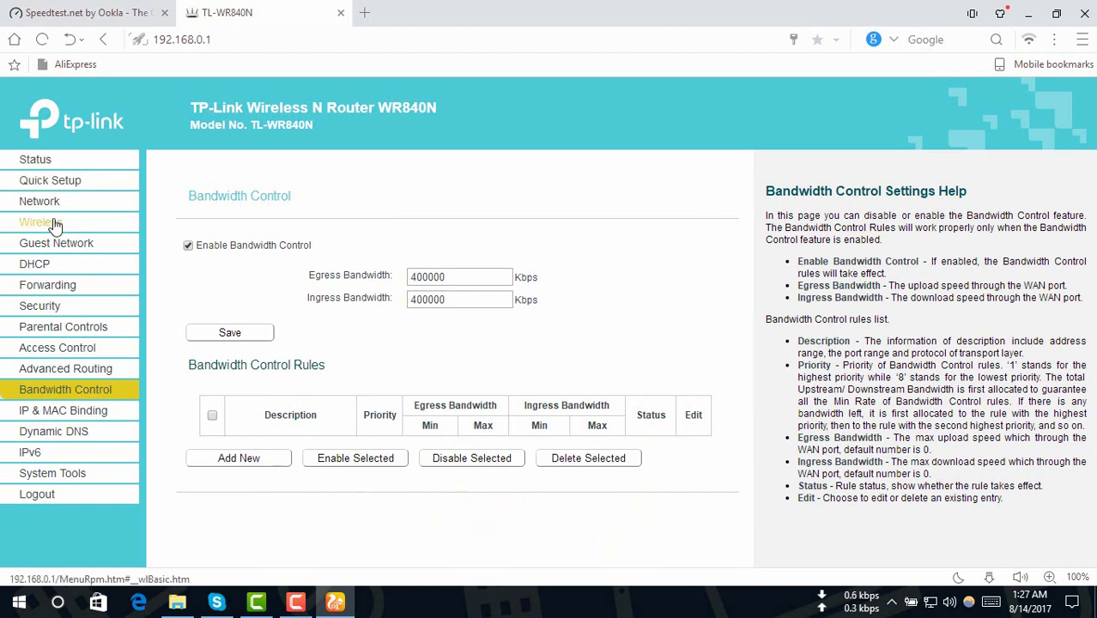
Copy client IP 192.168.0.103 from the DHCP Clients List and start a new bandwidth rule.
{"action": "left_click", "coordinate": [41, 267]}
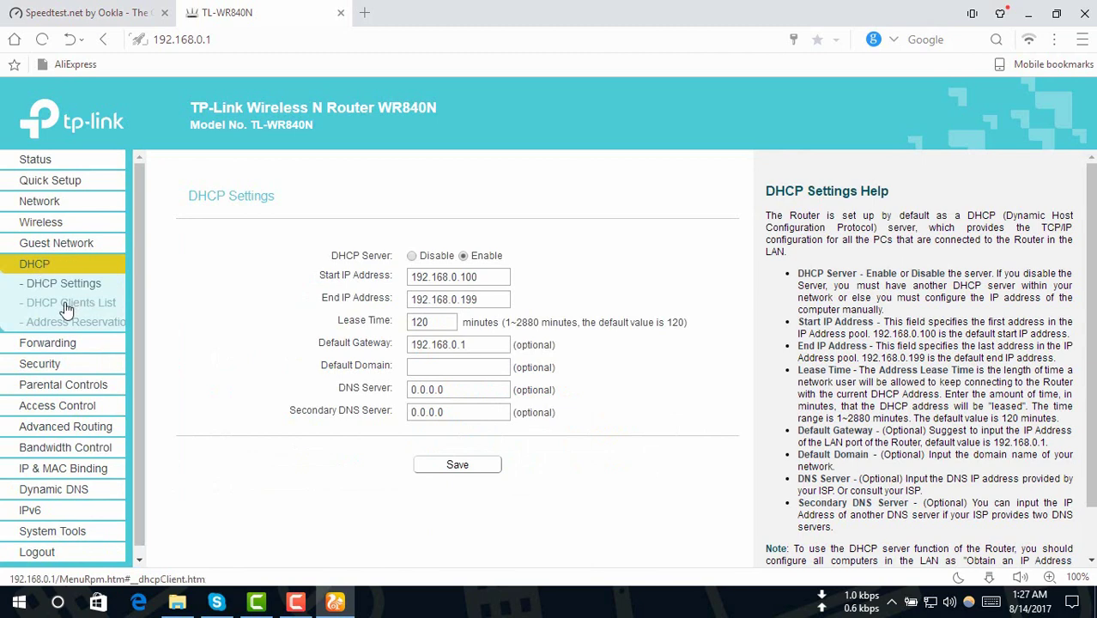
{"action": "left_click", "coordinate": [67, 305]}
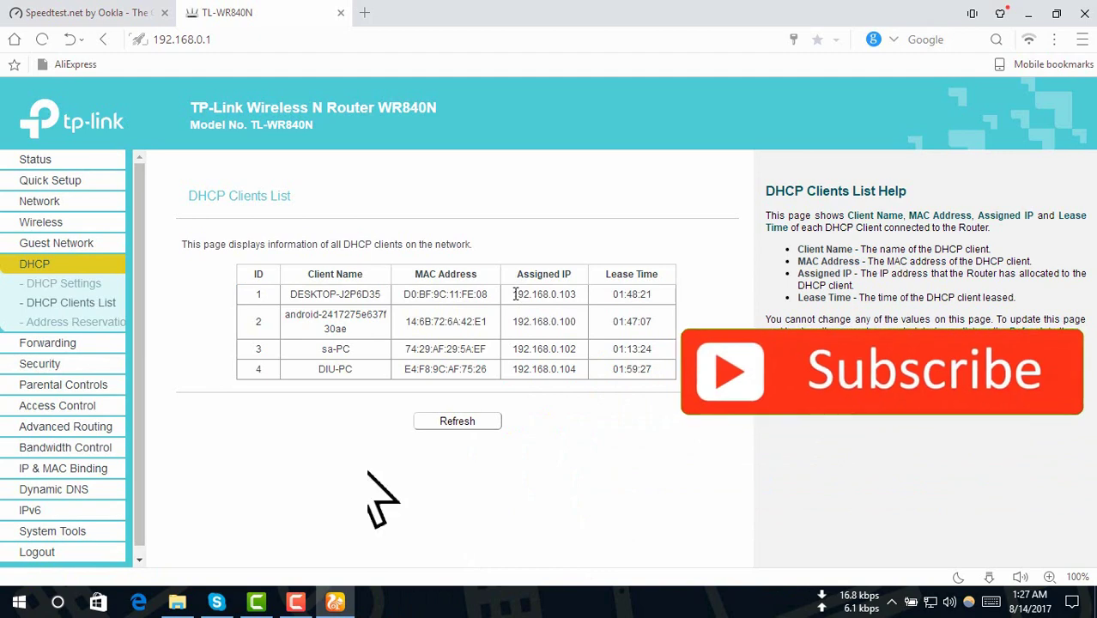
{"action": "left_click_drag", "start_coordinate": [515, 294], "coordinate": [577, 294]}
{"action": "key", "text": "ctrl+c"}
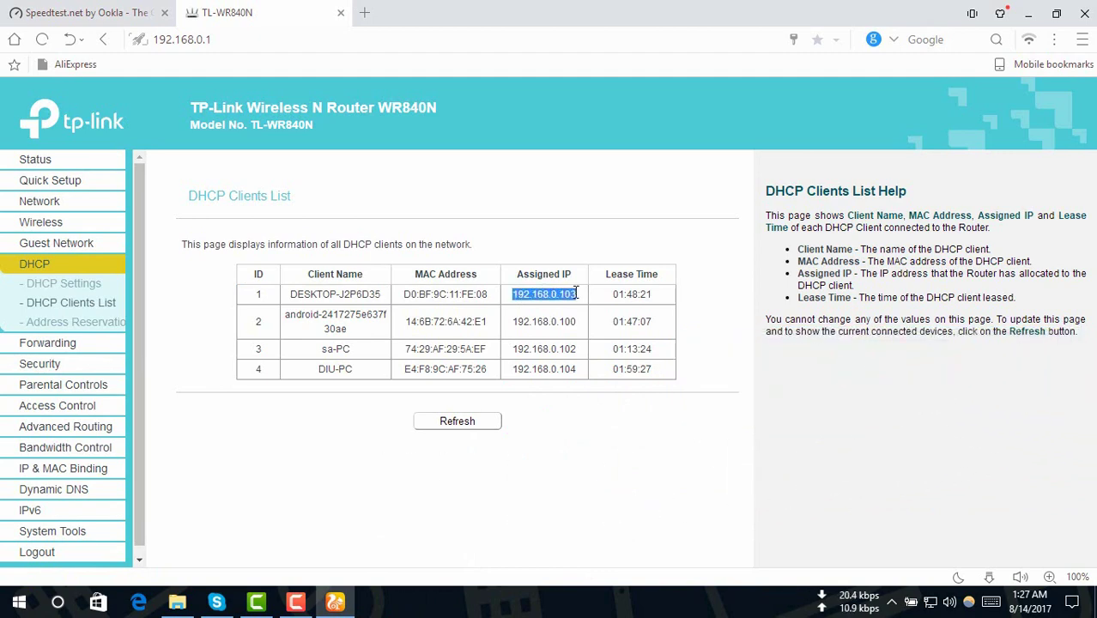
{"action": "left_click", "coordinate": [85, 450]}
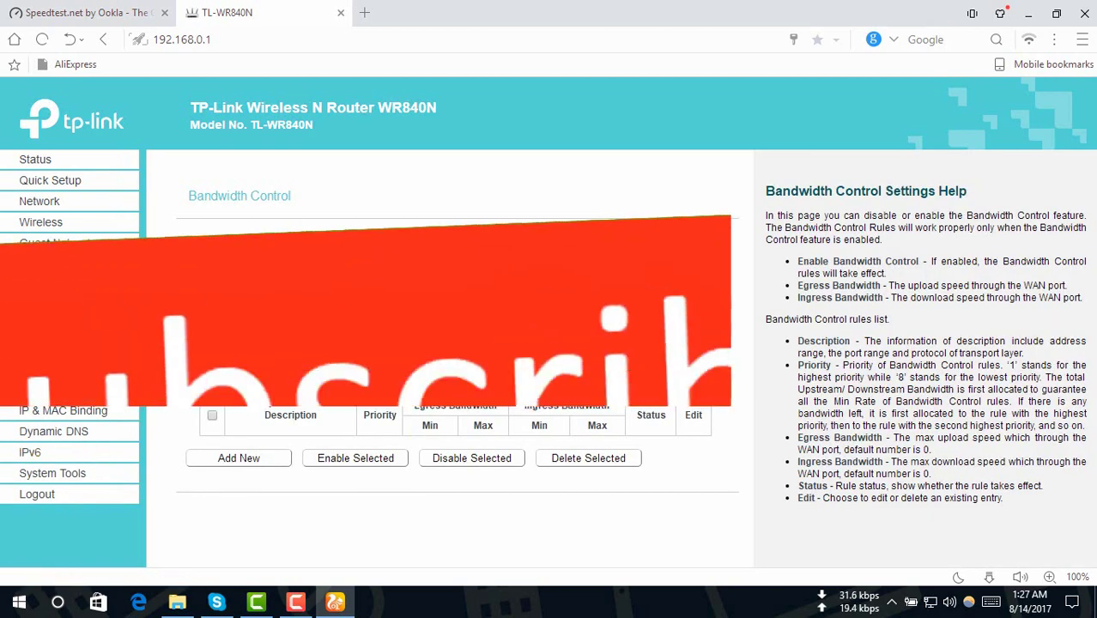
{"action": "left_click", "coordinate": [244, 459]}
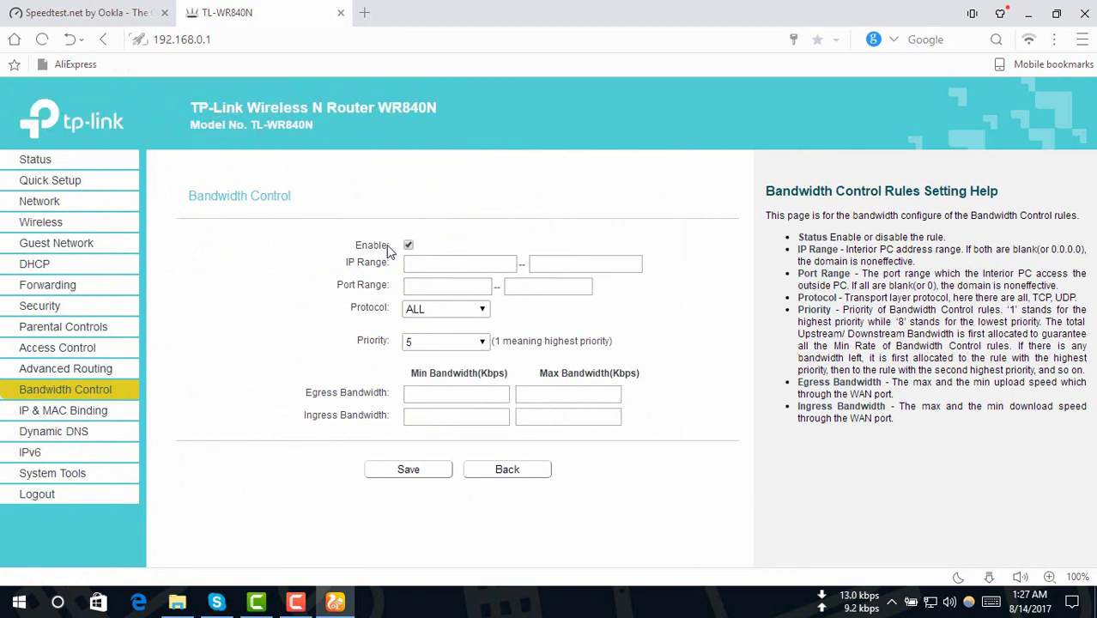
Save a rule for 192.168.0.103 with 1000–5000 Kbps egress and ingress limits.
{"action": "left_click", "coordinate": [428, 264]}
{"action": "key", "text": "ctrl+v"}
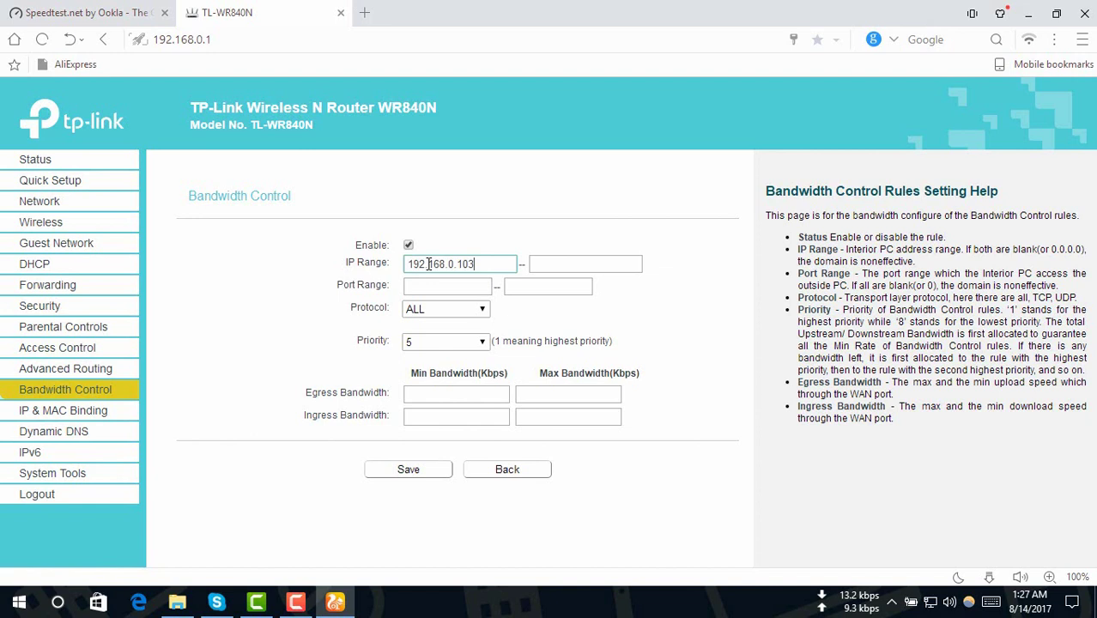
{"action": "left_click", "coordinate": [414, 398]}
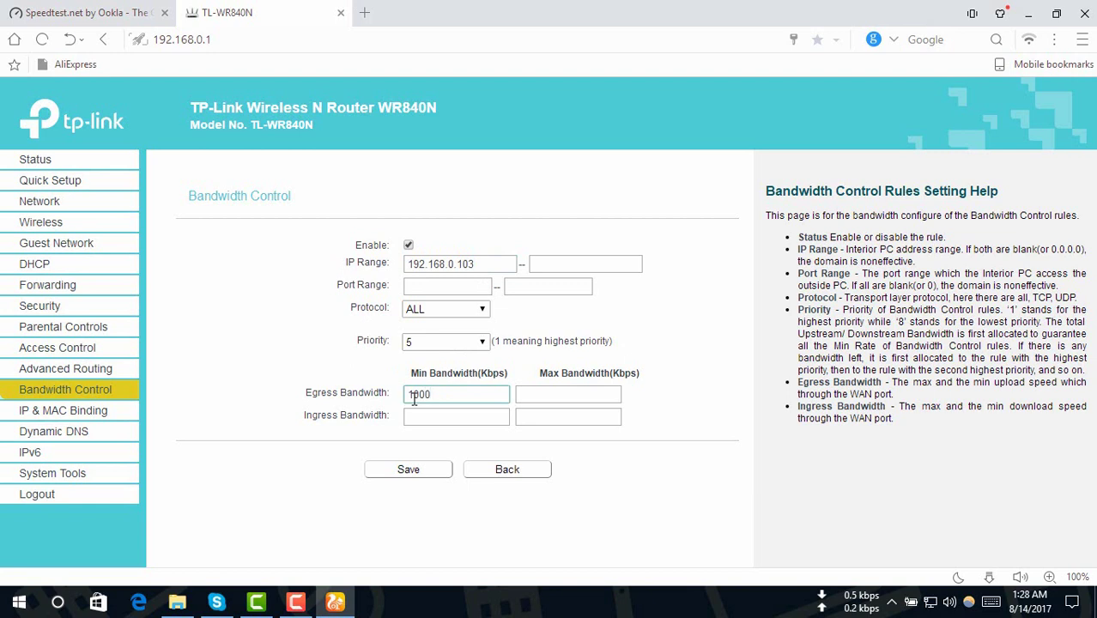
{"action": "key", "text": "Tab"}
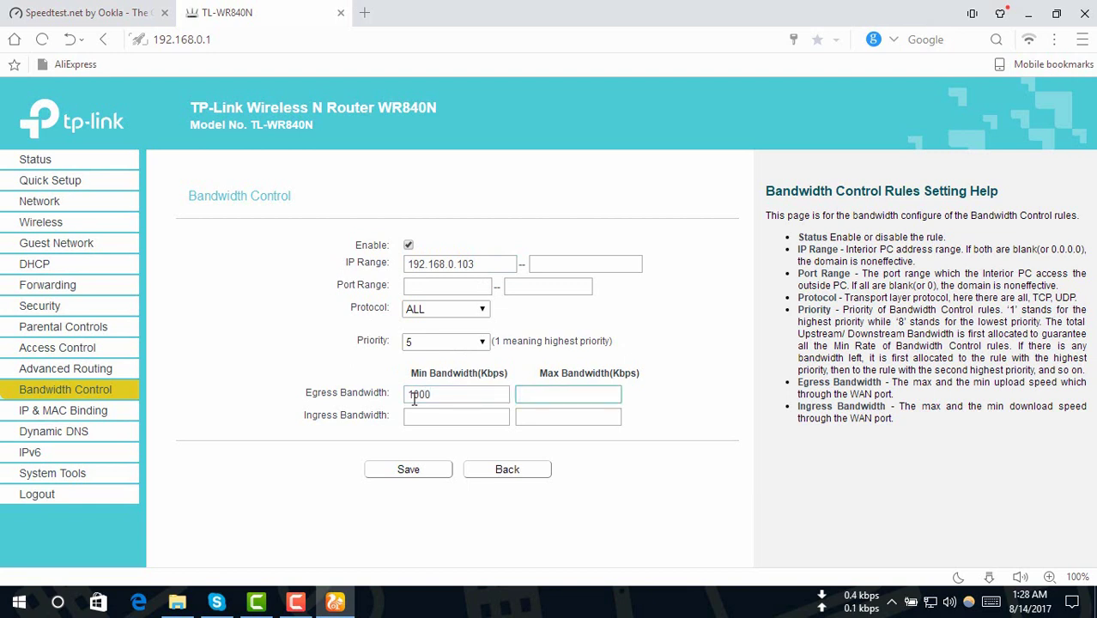
{"action": "type", "text": "5000"}
{"action": "key", "text": "Tab"}
{"action": "type", "text": "100"}
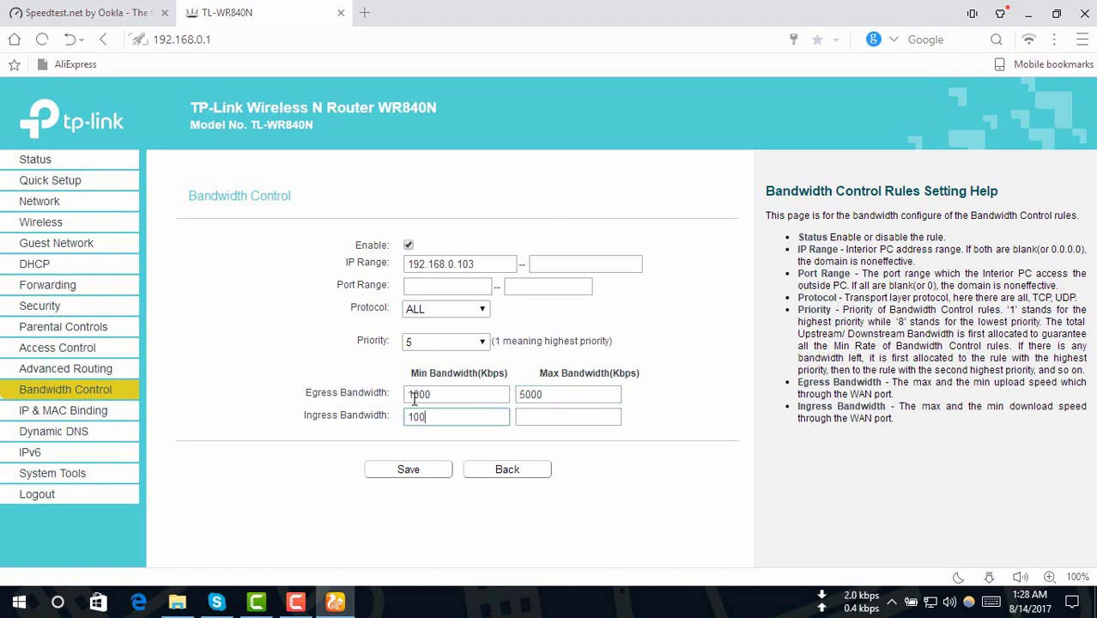
{"action": "key", "text": "Tab"}
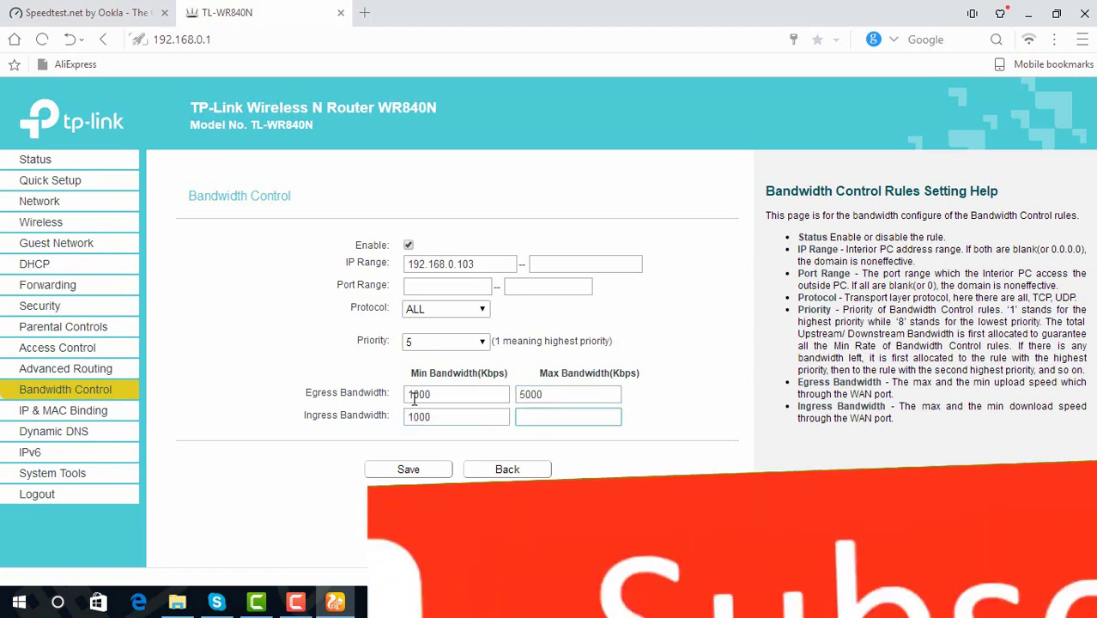
{"action": "type", "text": "5000"}
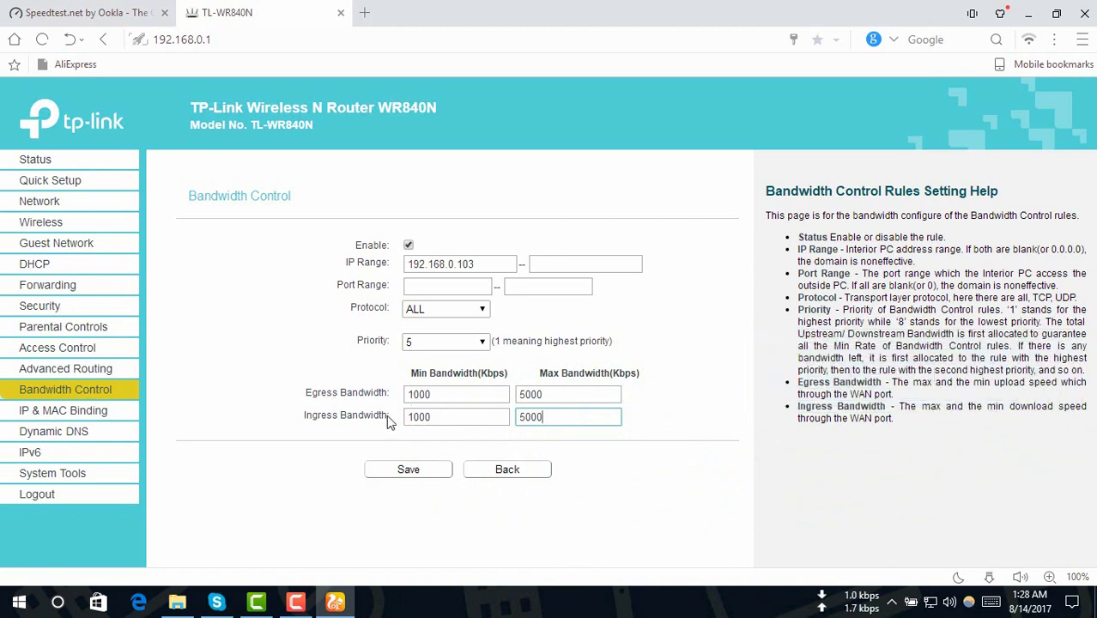
{"action": "left_click", "coordinate": [406, 471]}
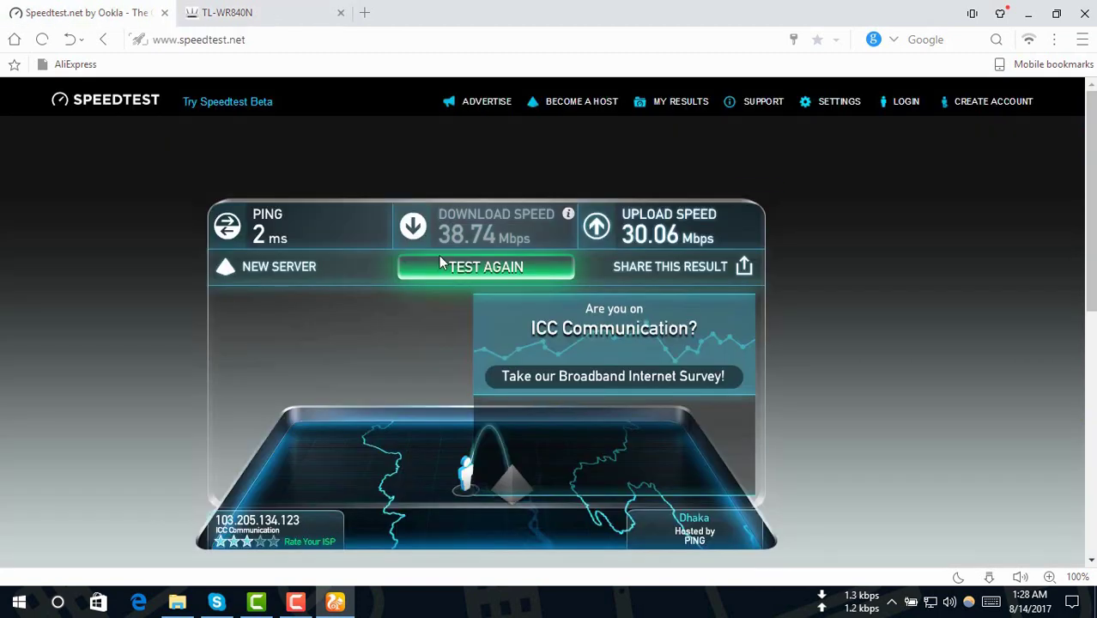
Rerun the Speedtest to confirm the cap, showing 4.54 Mbps upload.
{"action": "left_click", "coordinate": [485, 268]}
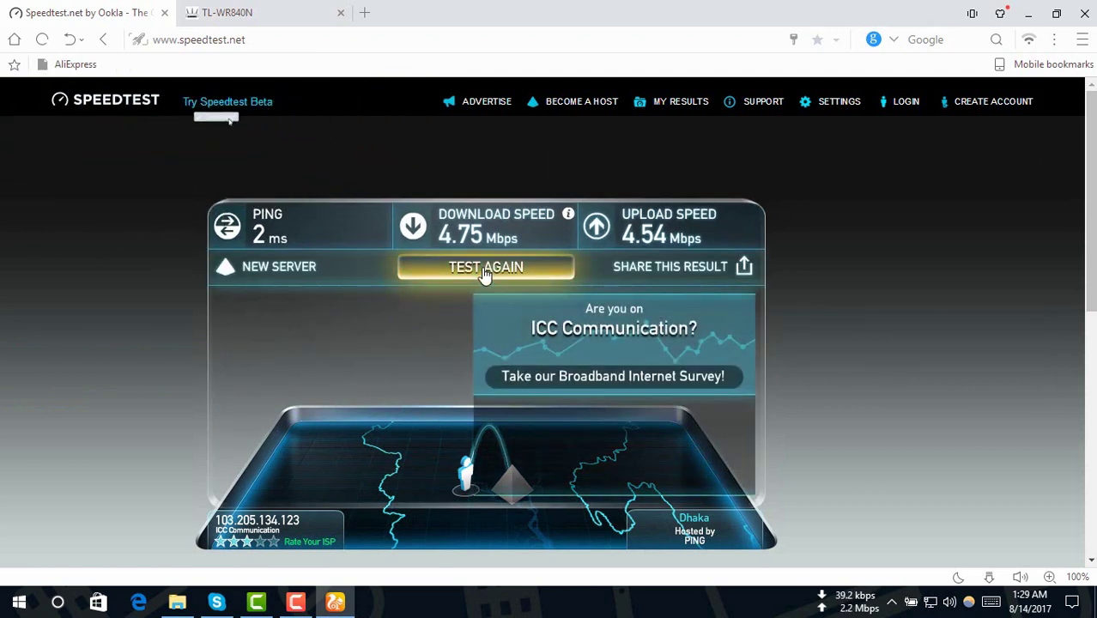
Delete the 192.168.0.103 bandwidth rule from the router's rule list.
{"action": "left_click", "coordinate": [278, 12]}
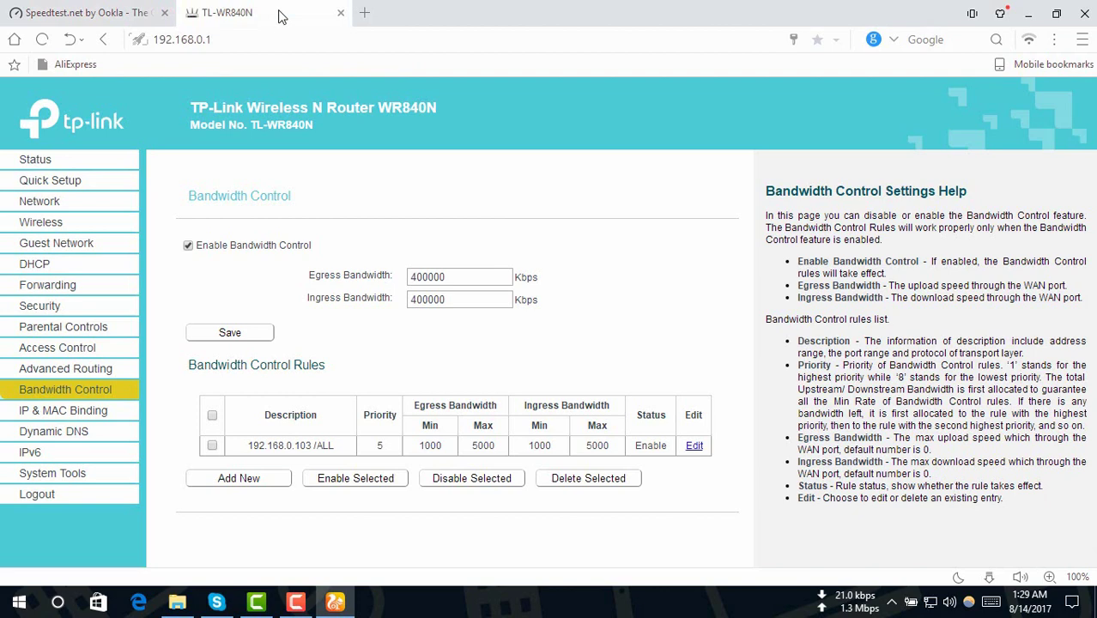
{"action": "left_click", "coordinate": [213, 448]}
{"action": "left_click", "coordinate": [695, 446]}
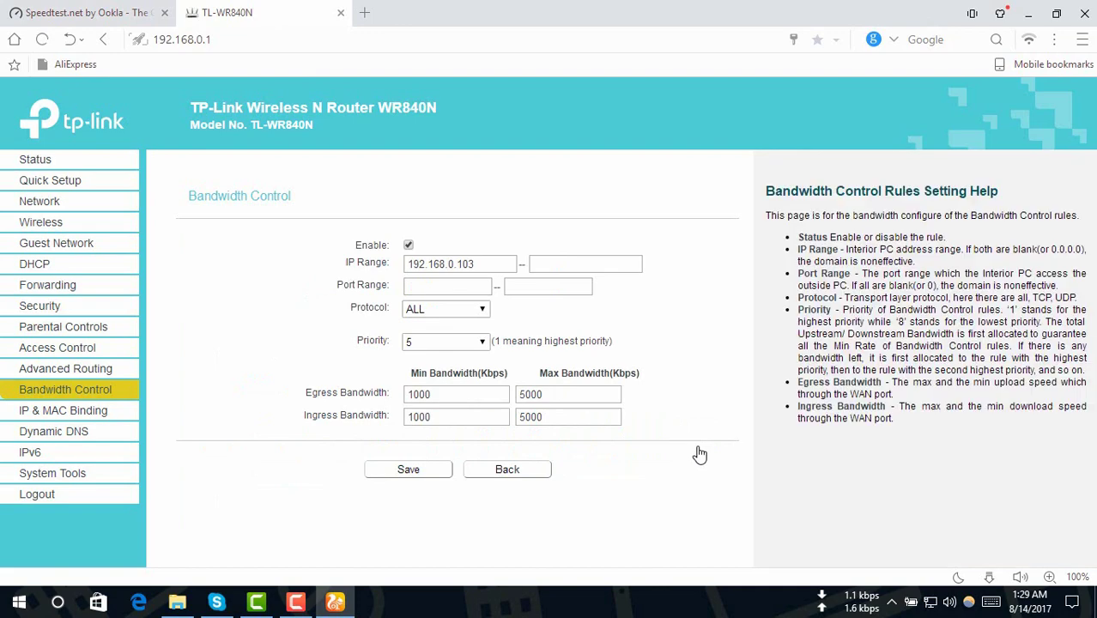
{"action": "left_click", "coordinate": [412, 470]}
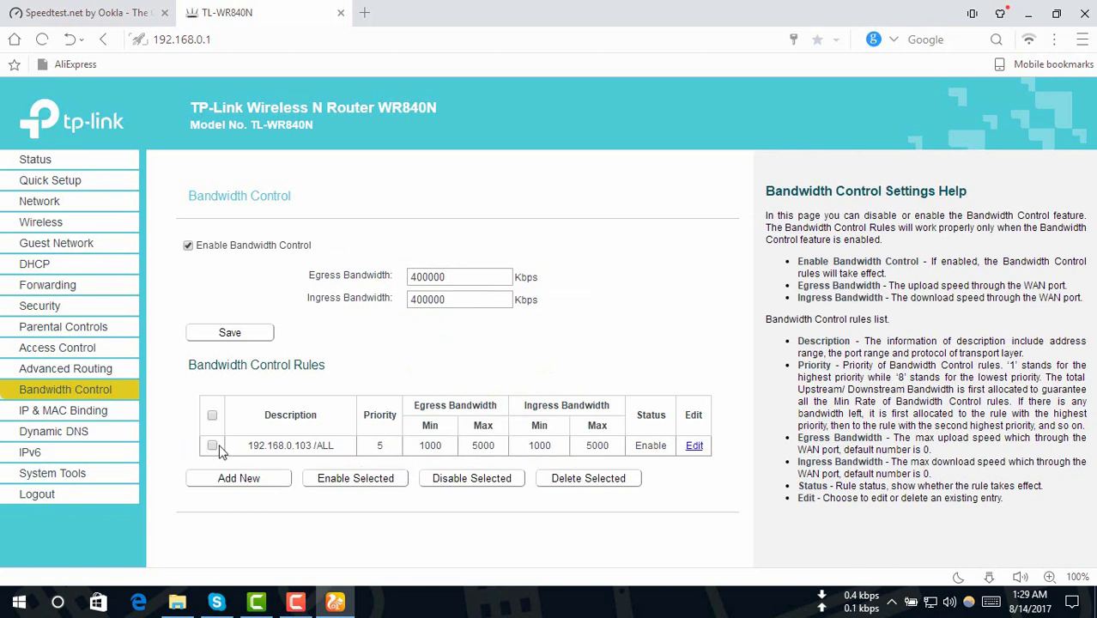
{"action": "left_click", "coordinate": [589, 486]}
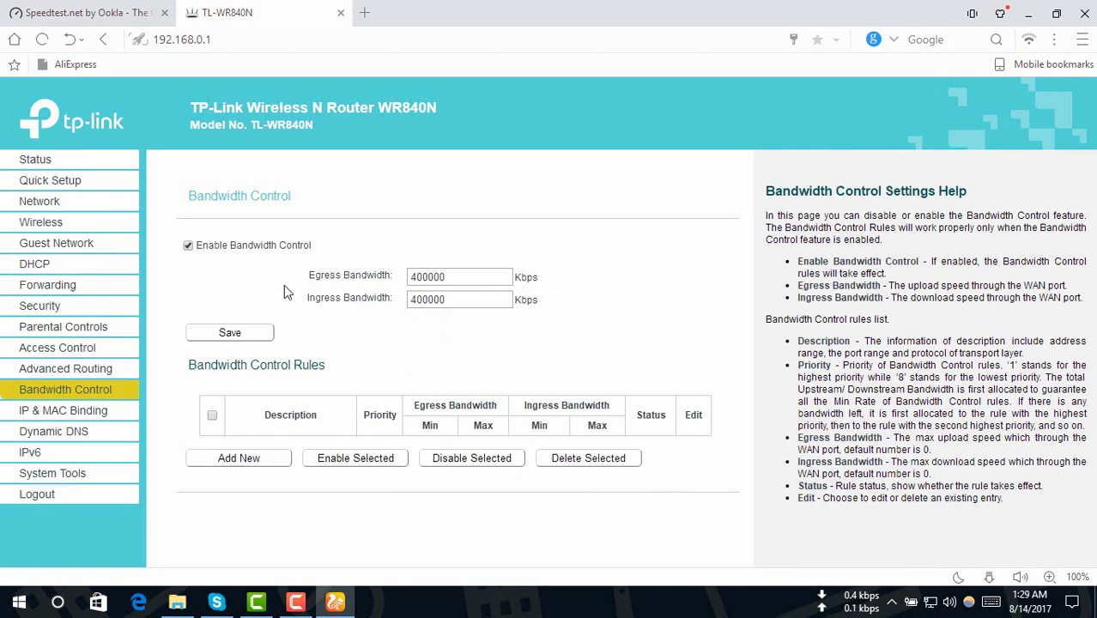
Toggle Bandwidth Control off and back on, save it at 400000 Kbps, and return to Speedtest.
{"action": "left_click", "coordinate": [188, 246]}
{"action": "left_click", "coordinate": [189, 246]}
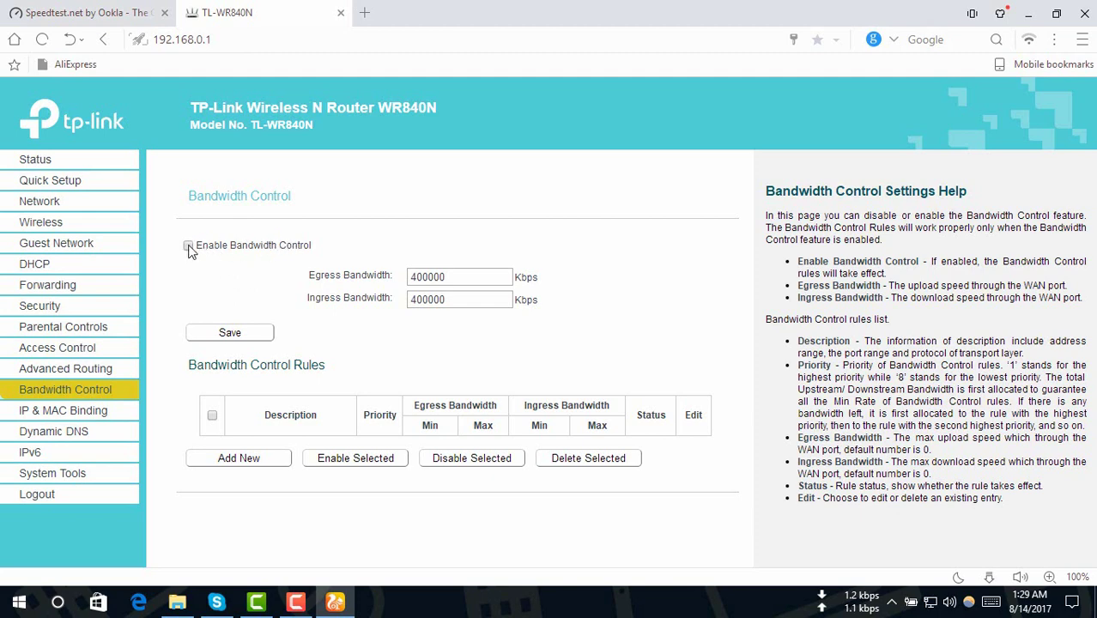
{"action": "left_click", "coordinate": [238, 340]}
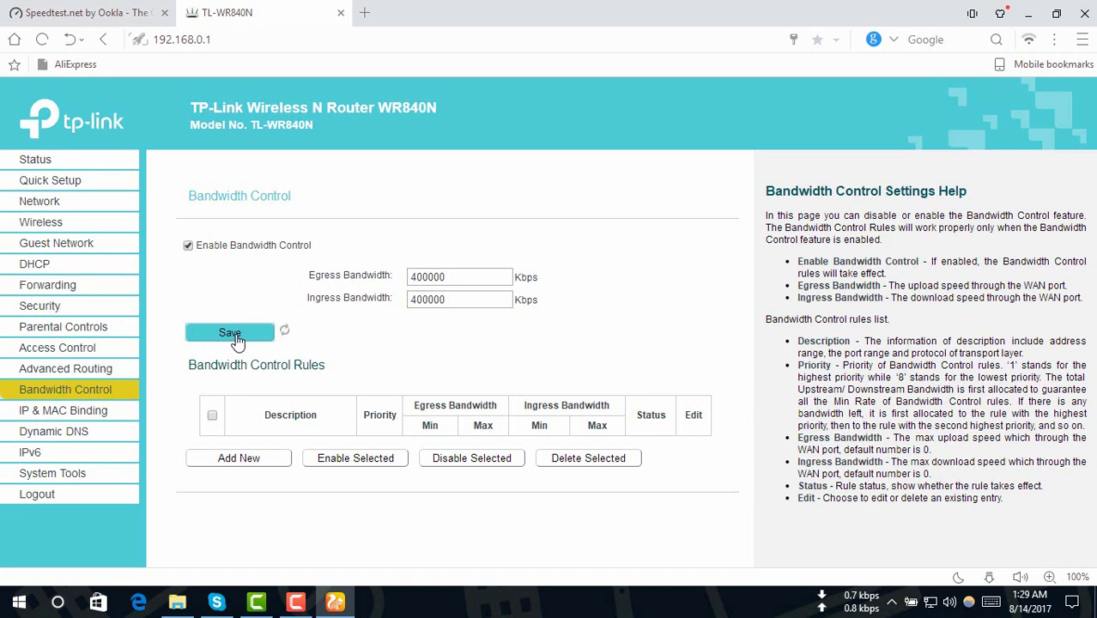
{"action": "left_click", "coordinate": [120, 13]}
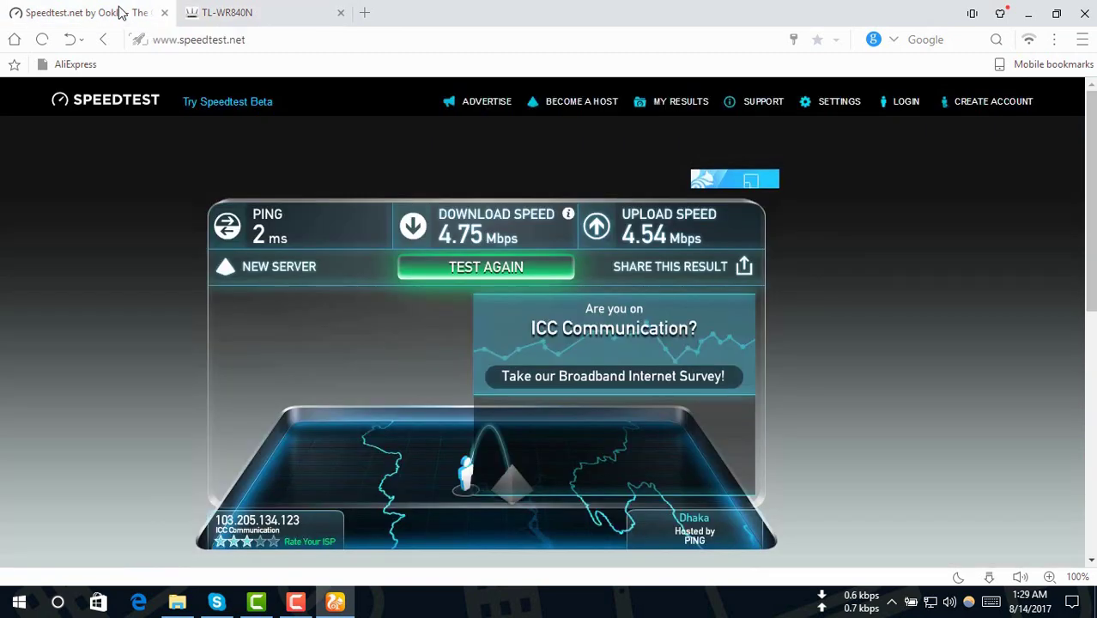
Run a fresh uncapped Speedtest near 39 Mbps download, then return to the TL-WR840N tab.
{"action": "left_click", "coordinate": [488, 273]}
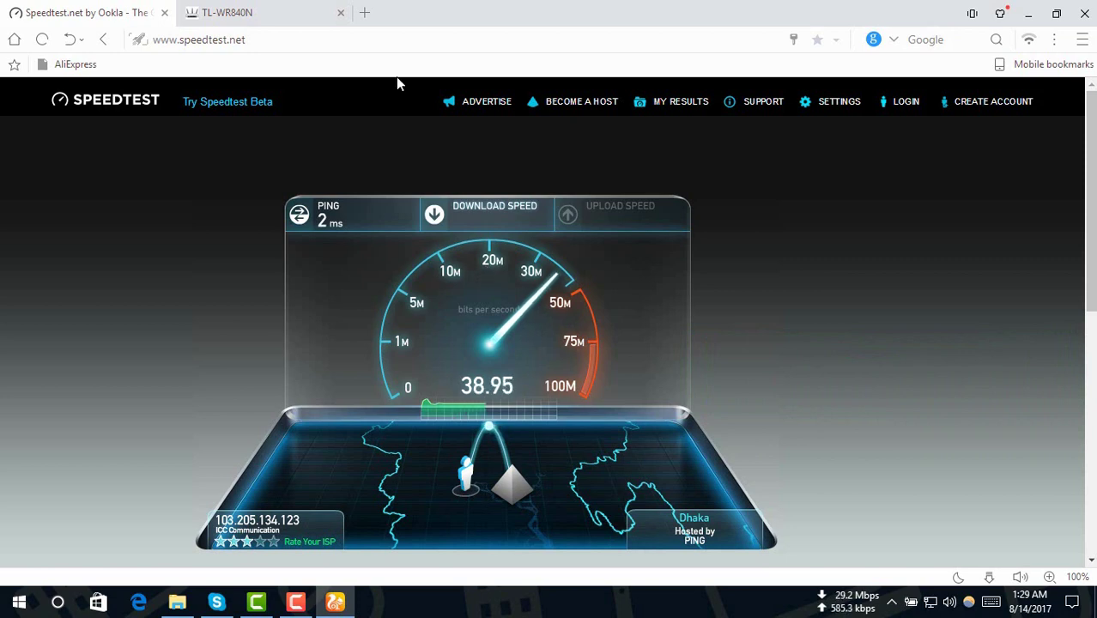
{"action": "left_click", "coordinate": [316, 11]}
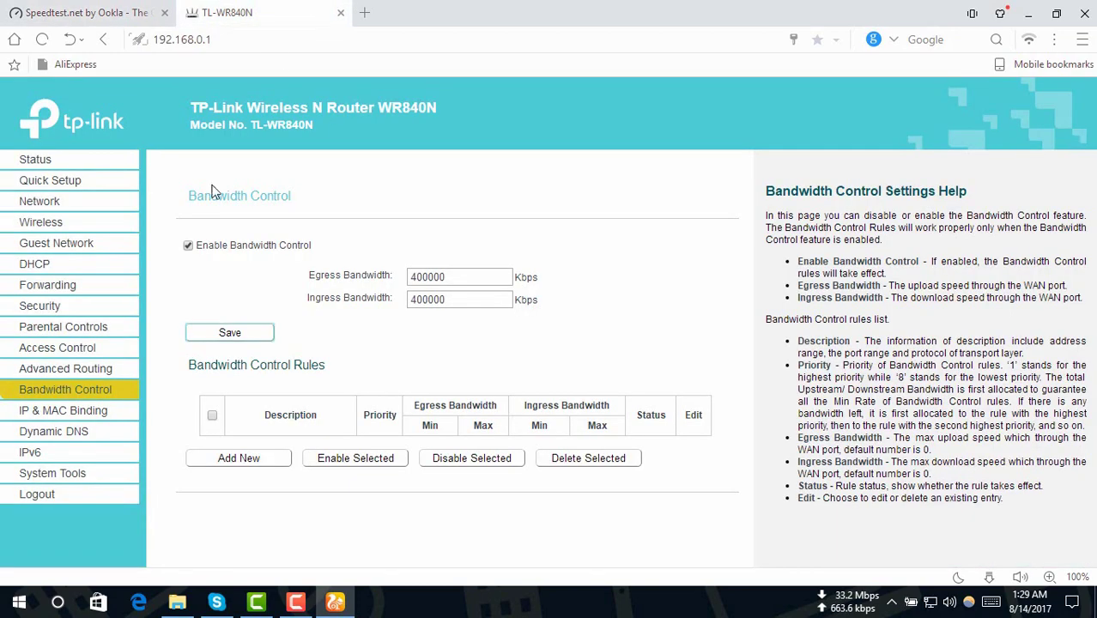
Look up client IP 192.168.0.100 in the DHCP Clients List and start a new bandwidth rule.
{"action": "left_click", "coordinate": [35, 268]}
{"action": "left_click", "coordinate": [67, 303]}
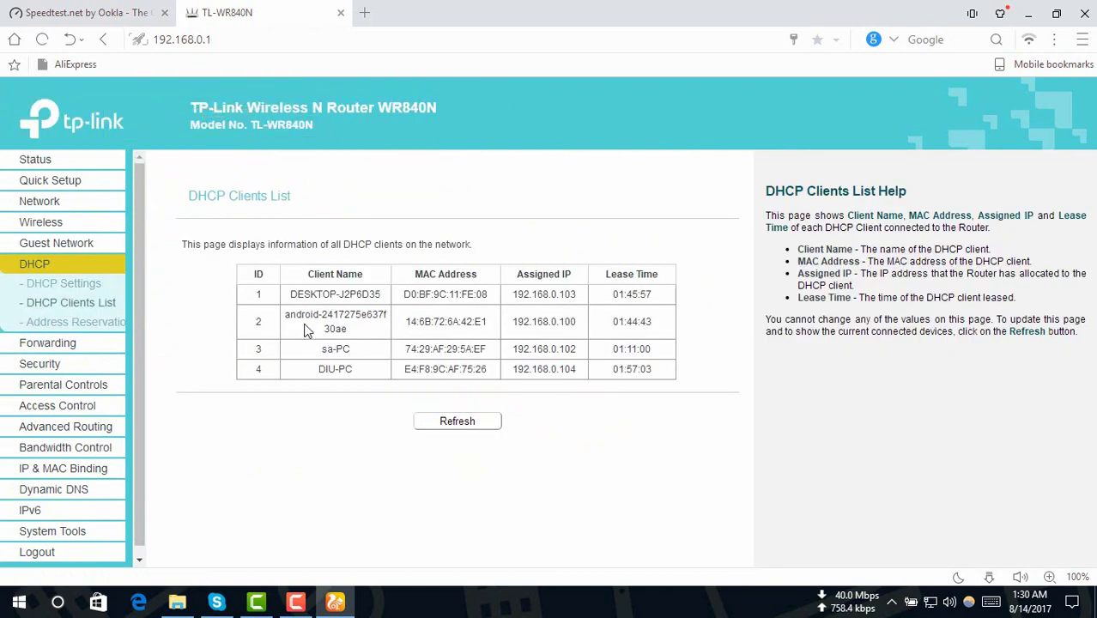
{"action": "double_click", "coordinate": [549, 322]}
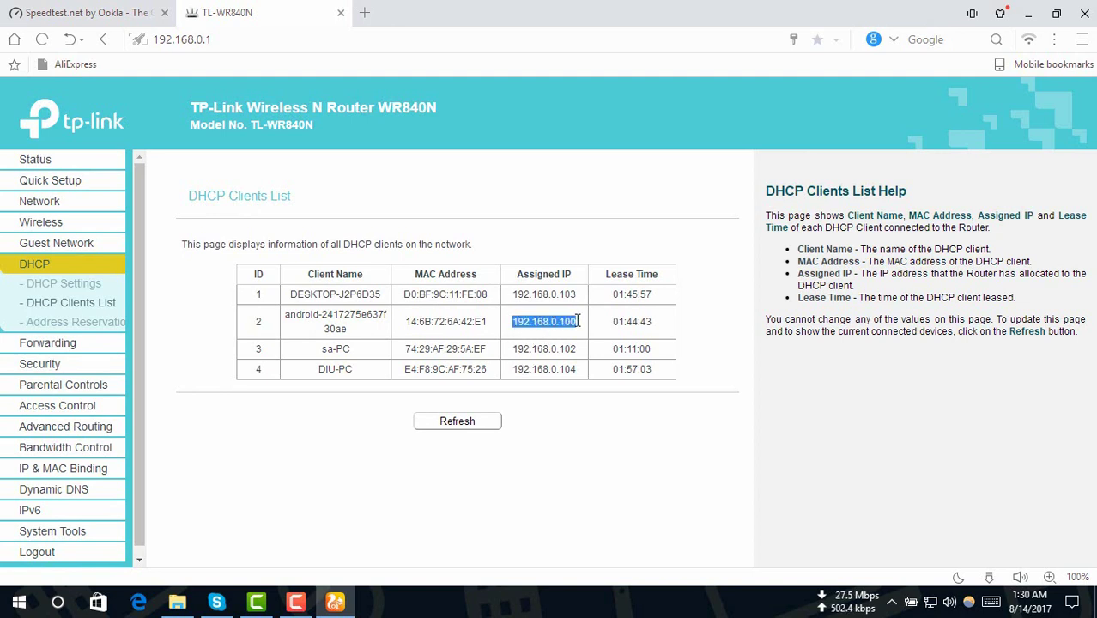
{"action": "left_click", "coordinate": [67, 448]}
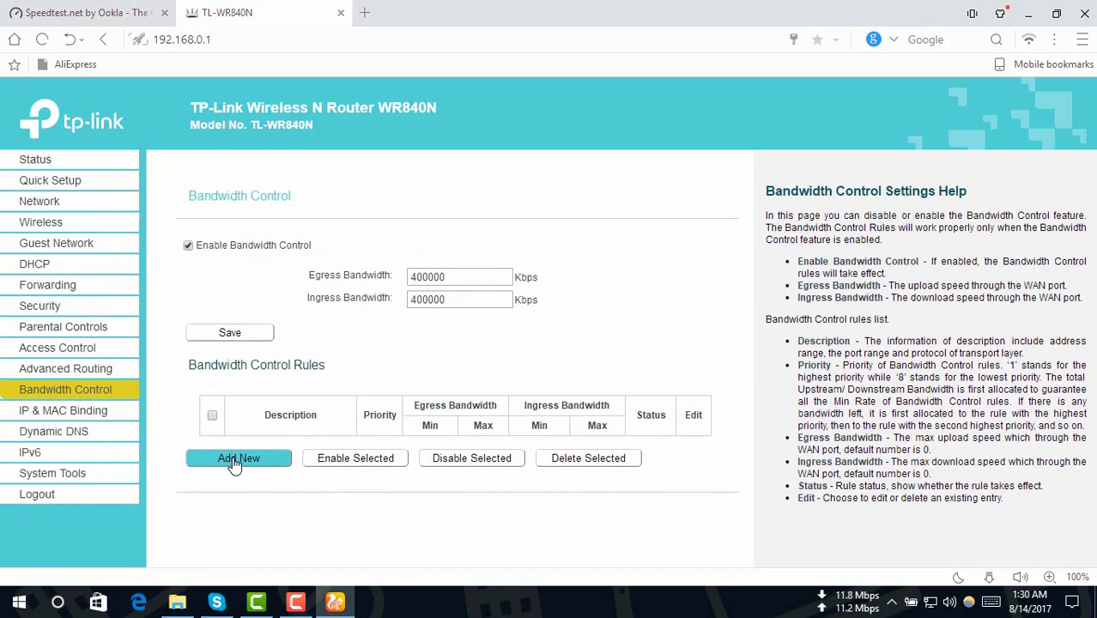
{"action": "left_click", "coordinate": [236, 464]}
Enter 192.168.0.100 with 1000–5000 Kbps egress and ingress limits and save the rule.
{"action": "left_click", "coordinate": [464, 265]}
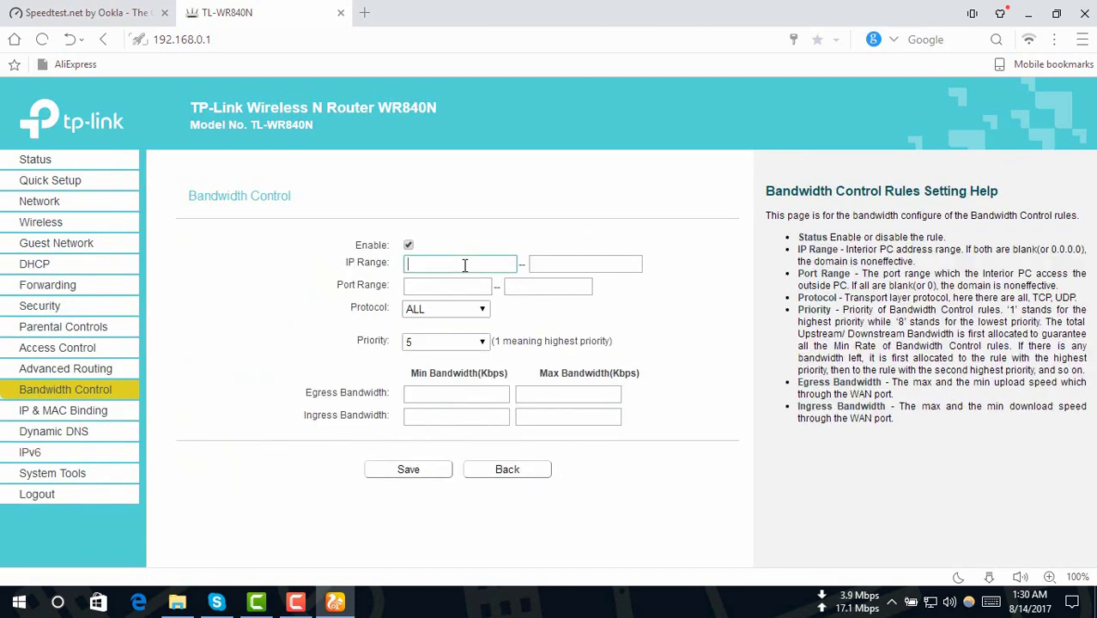
{"action": "type", "text": "192.168.0.100"}
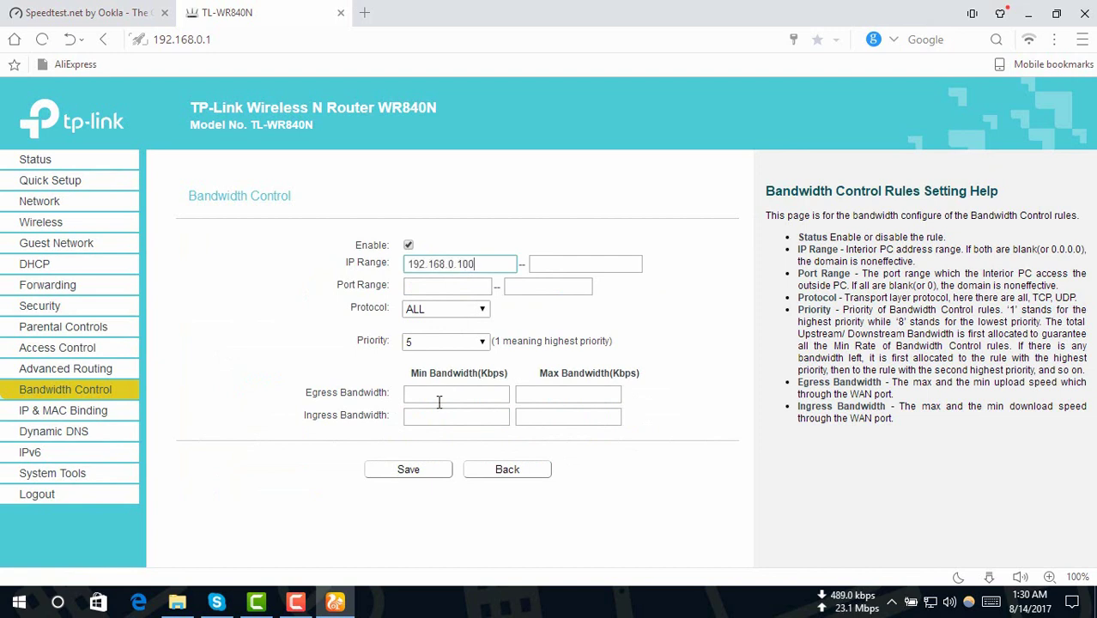
{"action": "left_click", "coordinate": [439, 402]}
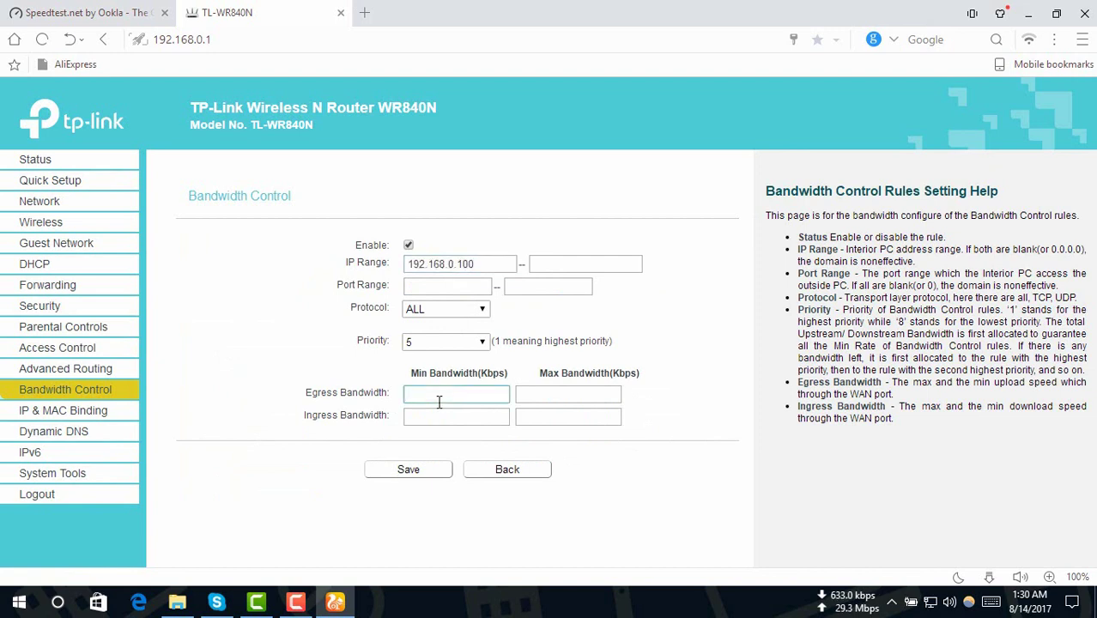
{"action": "type", "text": "1000"}
{"action": "key", "text": "Tab"}
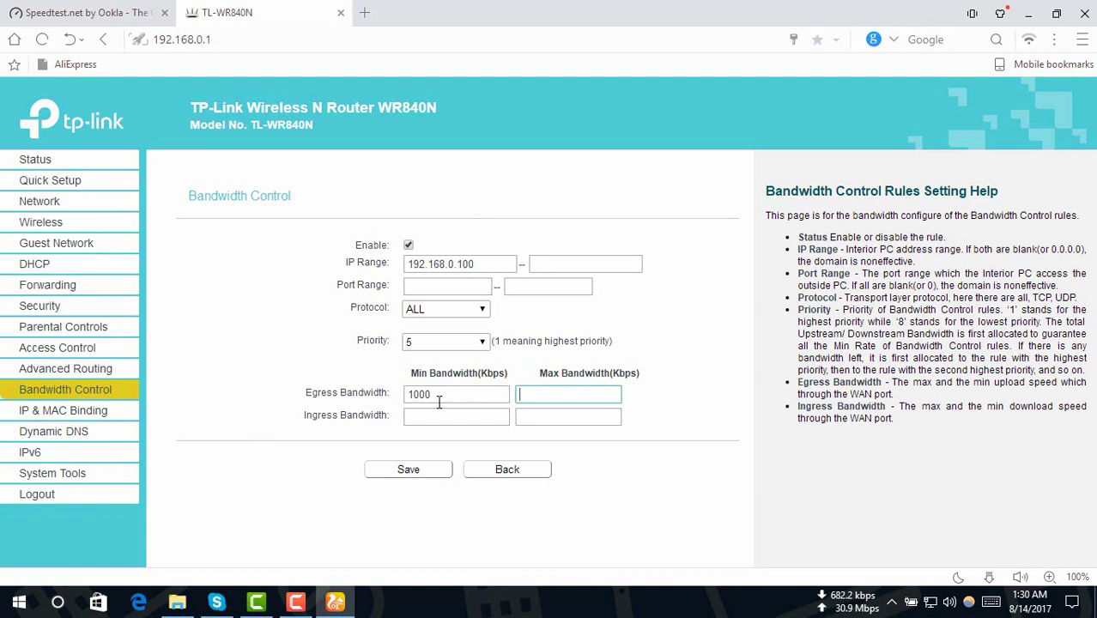
{"action": "type", "text": "5000"}
{"action": "key", "text": "Tab"}
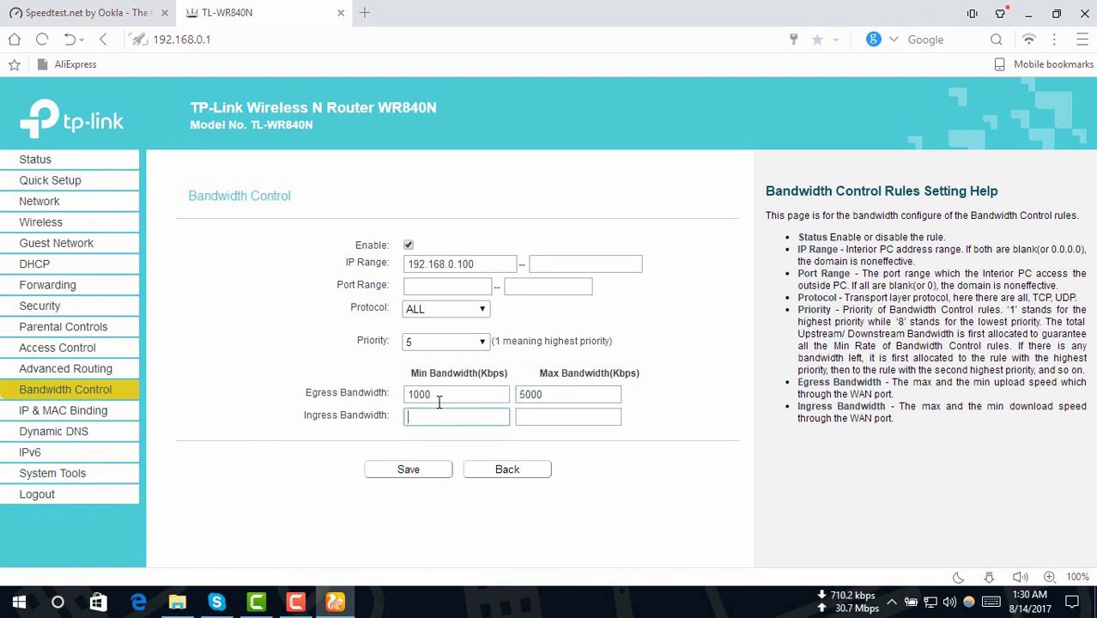
{"action": "type", "text": "1000"}
{"action": "key", "text": "Tab"}
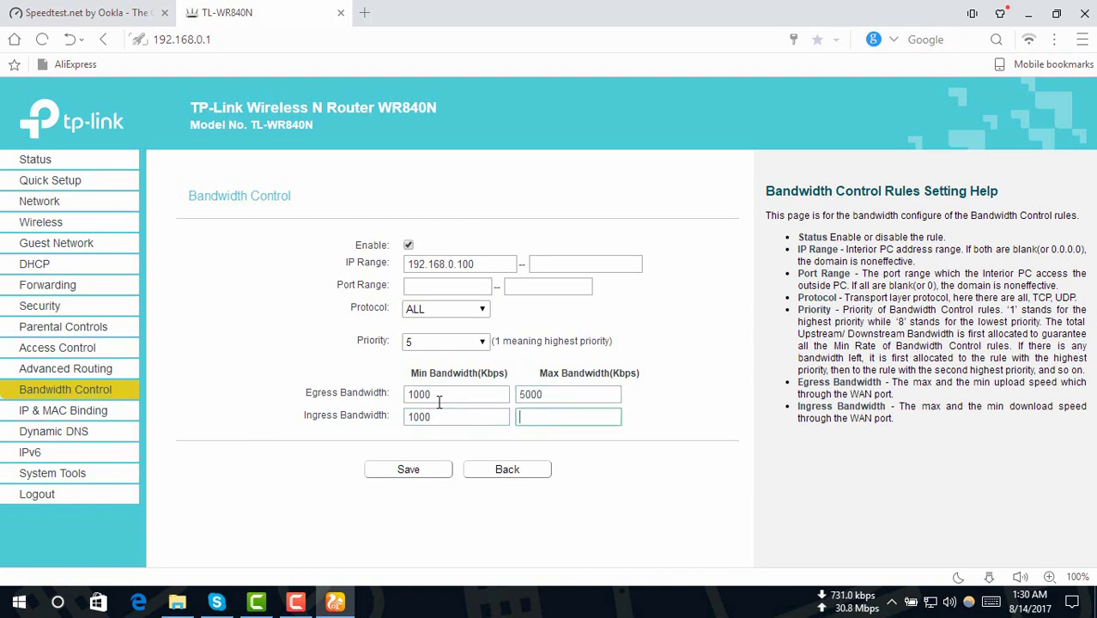
{"action": "type", "text": "5000"}
{"action": "left_click", "coordinate": [426, 470]}
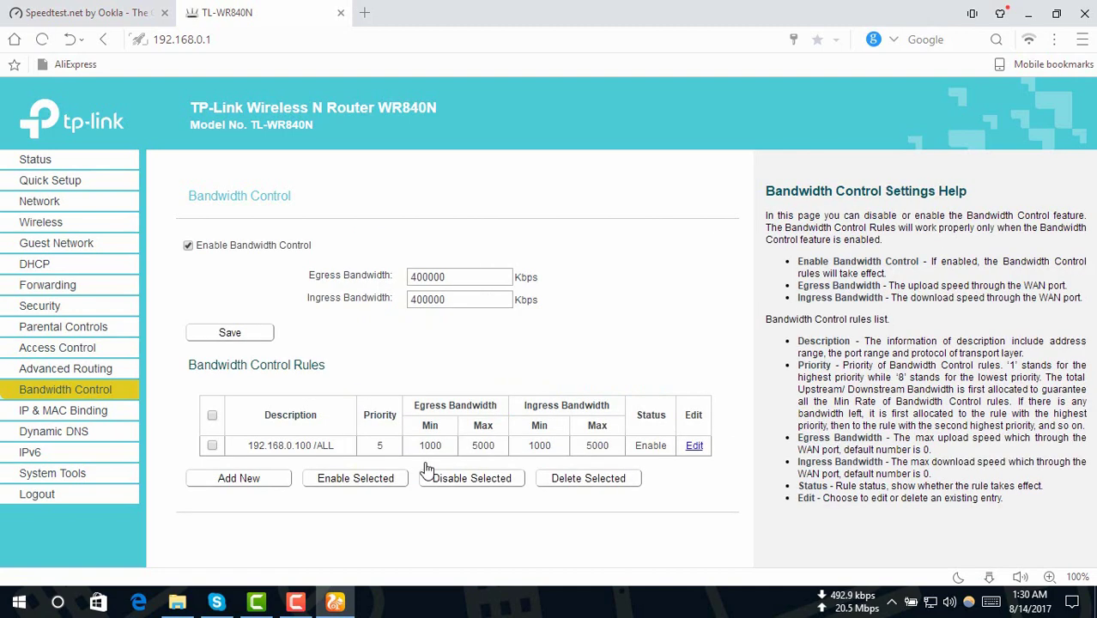